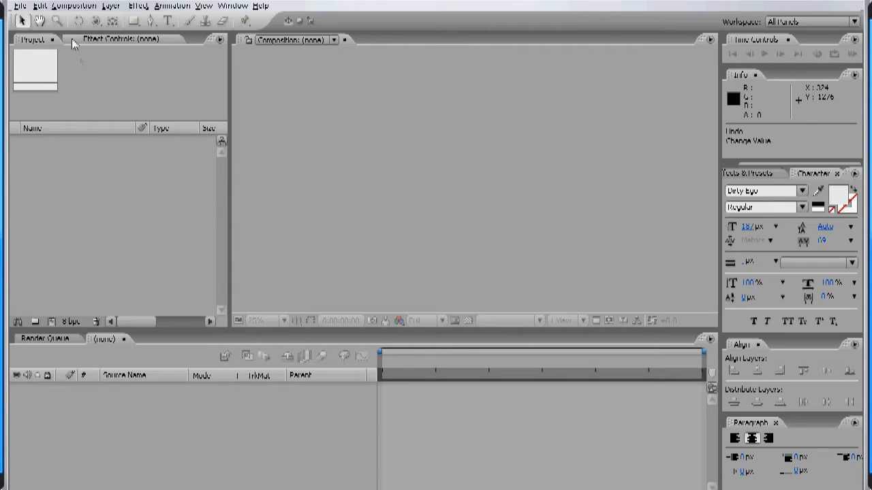
Create a new 10-second composition with the HDV/HDTV 720 29.97 preset at 1280 x 720
click(74, 6)
click(102, 19)
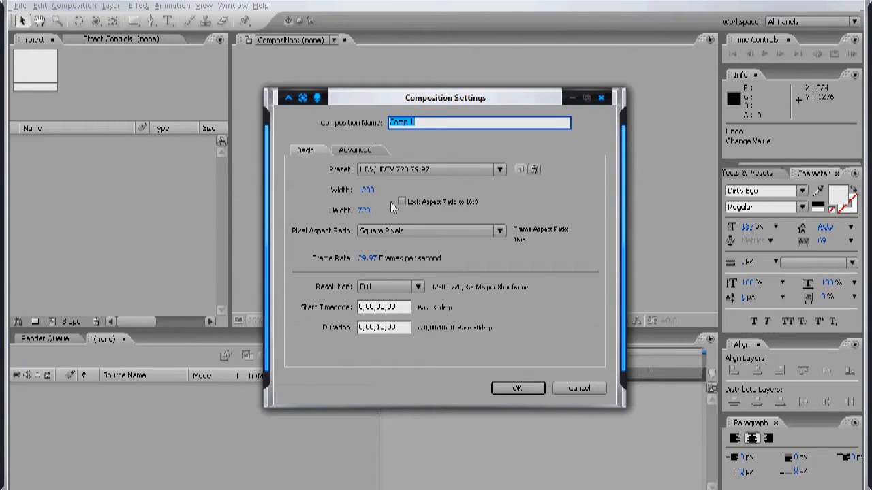
click(508, 389)
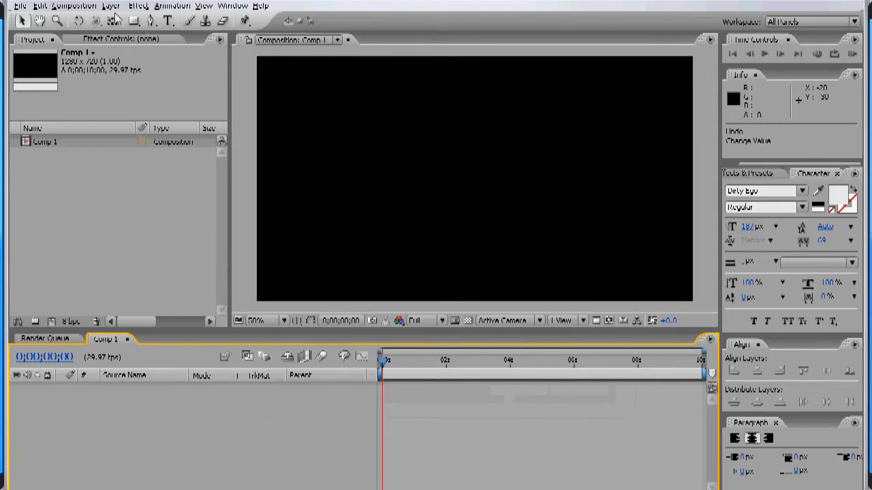
Add a paragraph text layer reading "MrShell" in the upper part of the composition and shift it slightly down
click(169, 21)
click(171, 22)
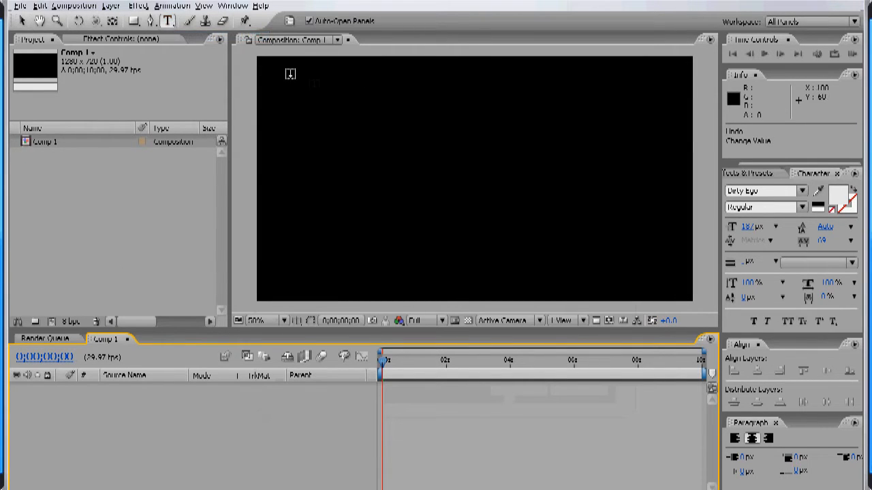
drag(277, 78, 543, 145)
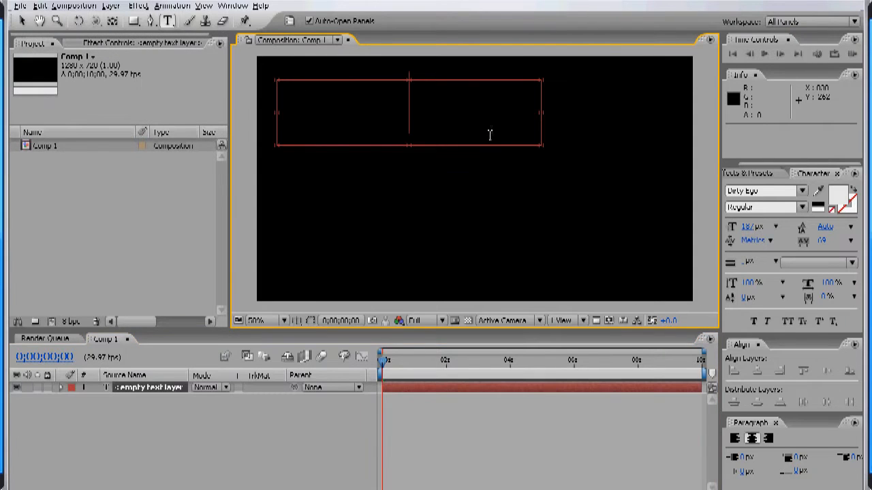
text(MRSHELL)
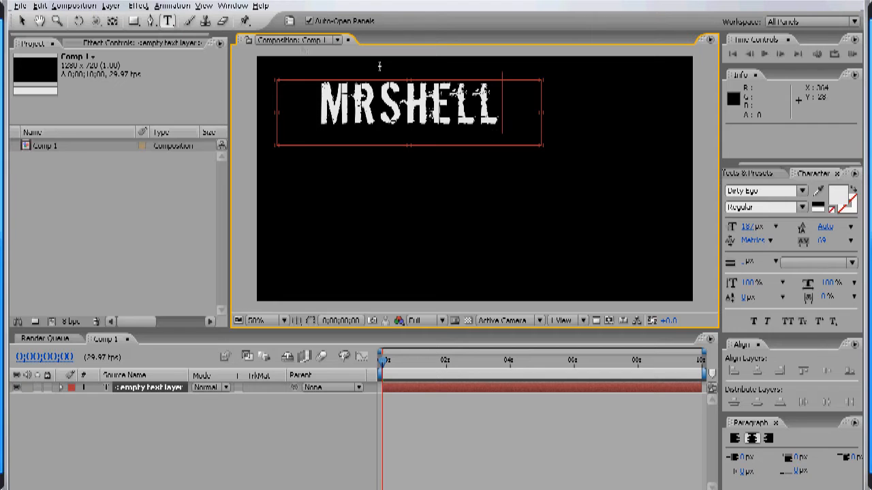
click(21, 21)
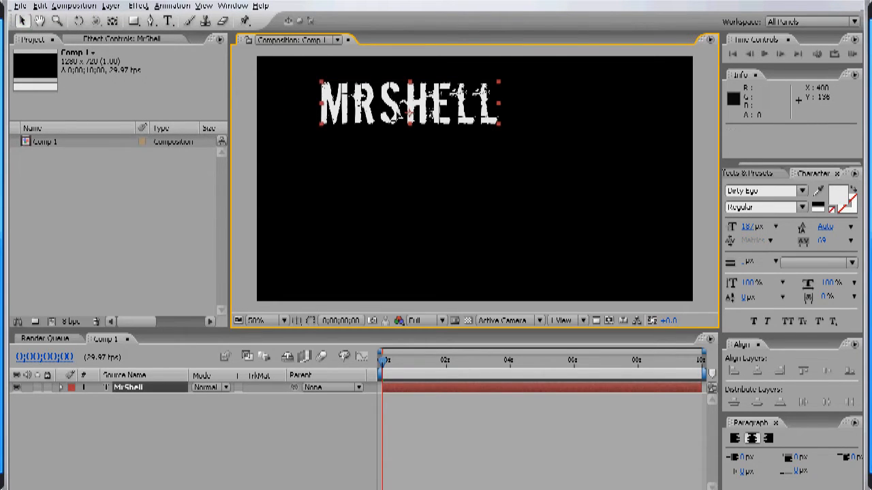
drag(397, 109, 397, 126)
click(143, 403)
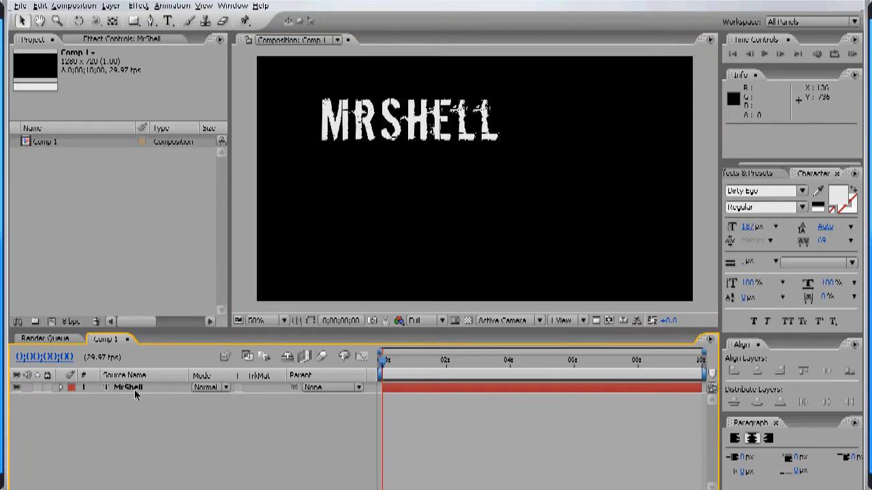
Create a composition-sized deep red solid and place it beneath the MrShell text layer
click(135, 391)
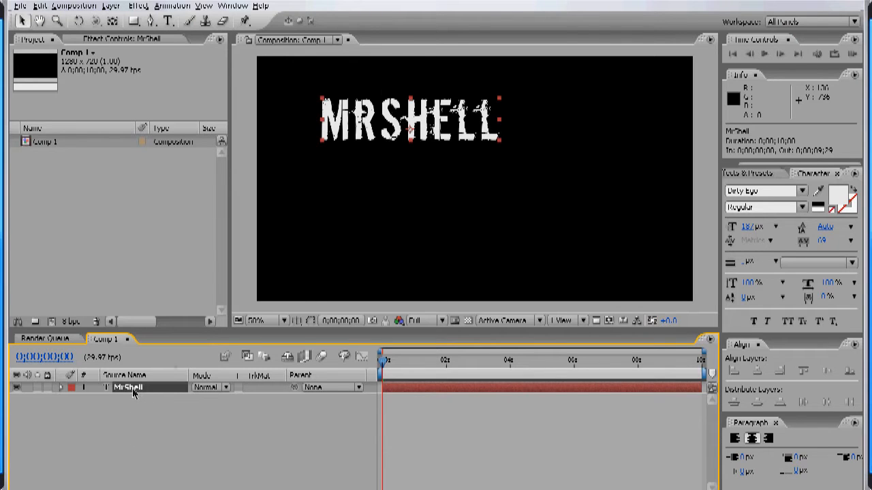
click(111, 6)
mouse_move(123, 19)
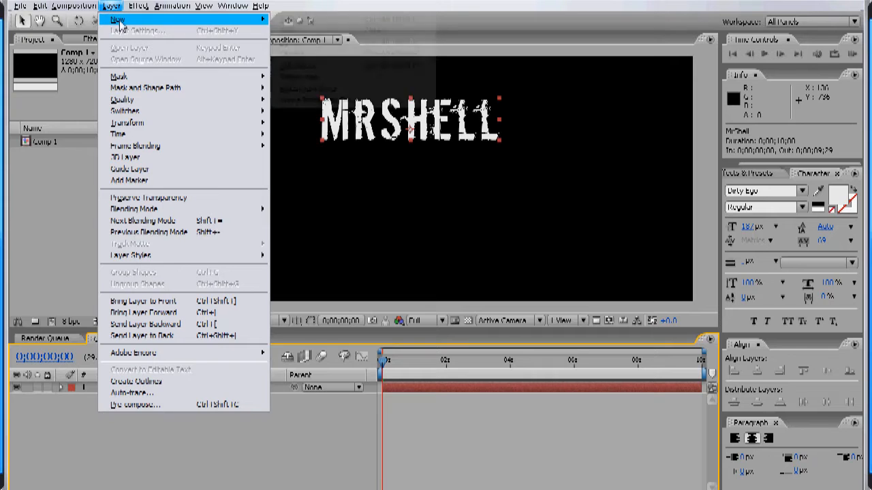
click(289, 31)
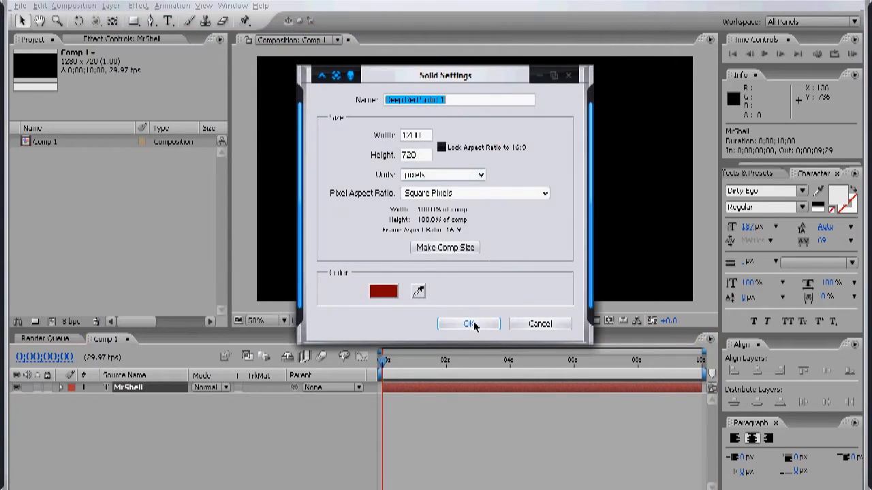
click(472, 327)
drag(136, 403, 137, 390)
Nudge the MrShell text over the red background to position 428, 236
click(402, 124)
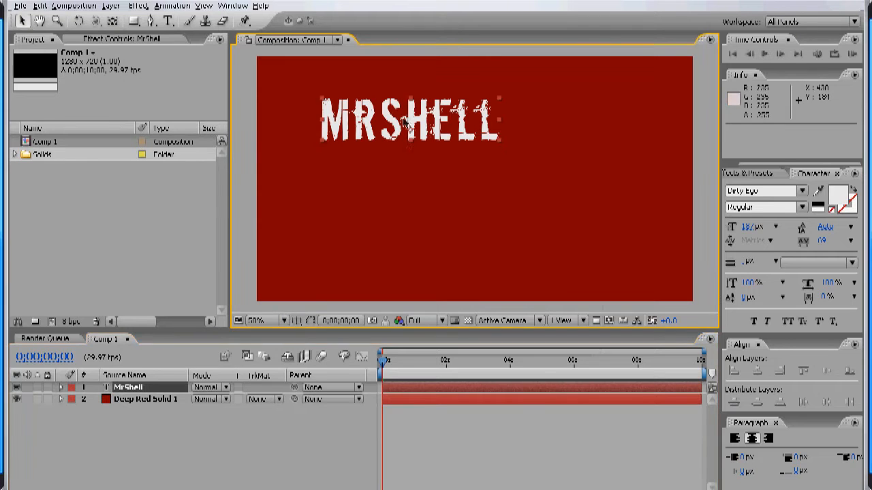
drag(408, 124, 399, 122)
click(133, 430)
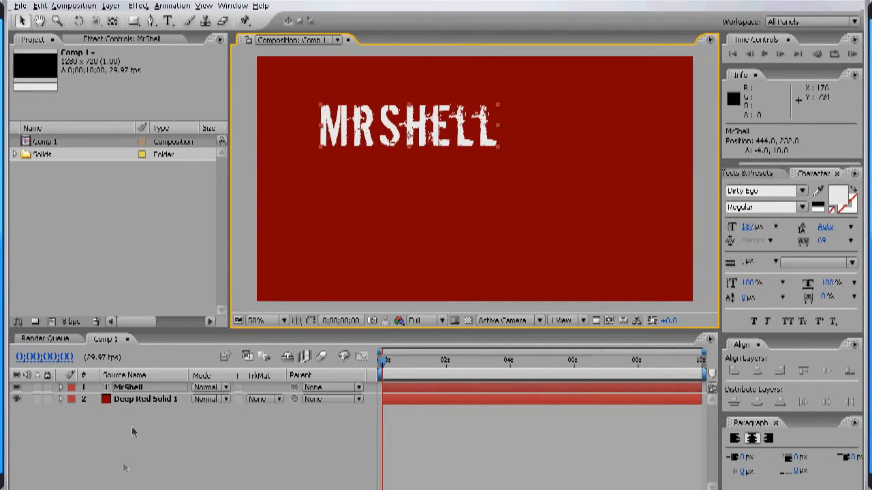
click(135, 390)
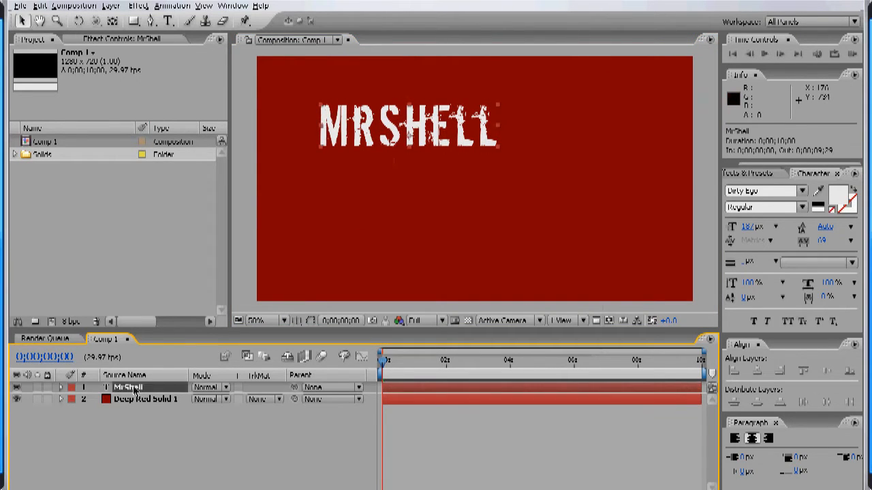
mouse_move(406, 130)
mouse_down()
mouse_move(418, 149)
mouse_move(401, 128)
mouse_up()
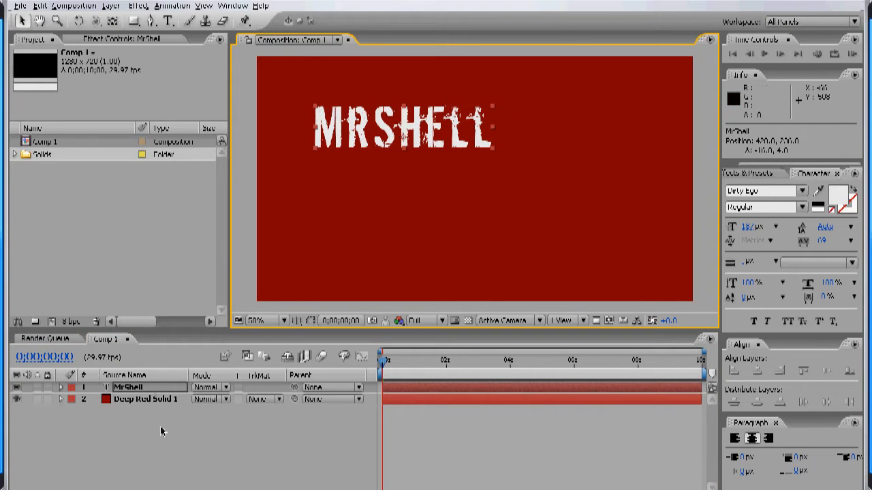
Move the MrShell text above the frame to position 622, -140 and set a starting Position keyframe at 0 seconds
click(151, 387)
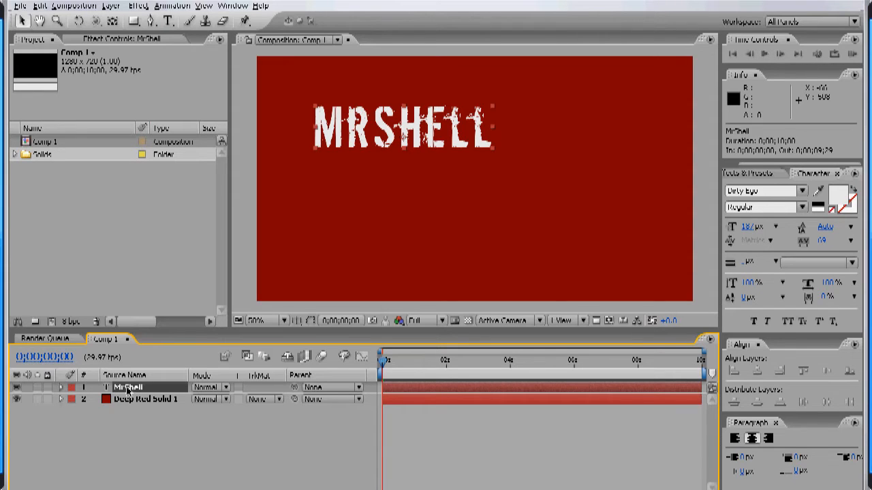
key(p)
click(111, 404)
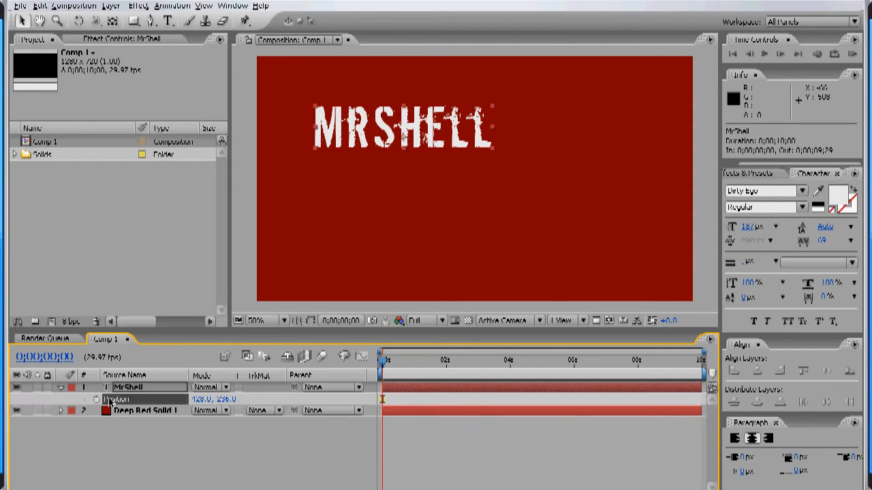
drag(392, 162, 462, 267)
key(comma)
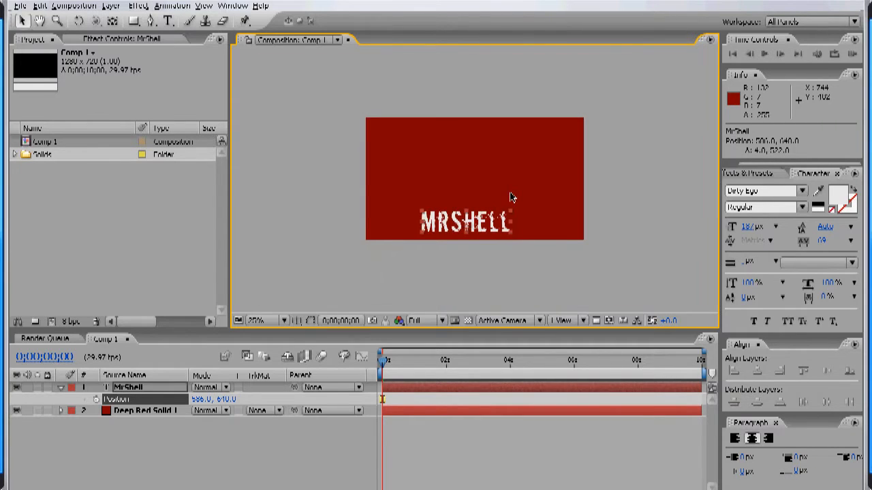
drag(470, 225, 460, 88)
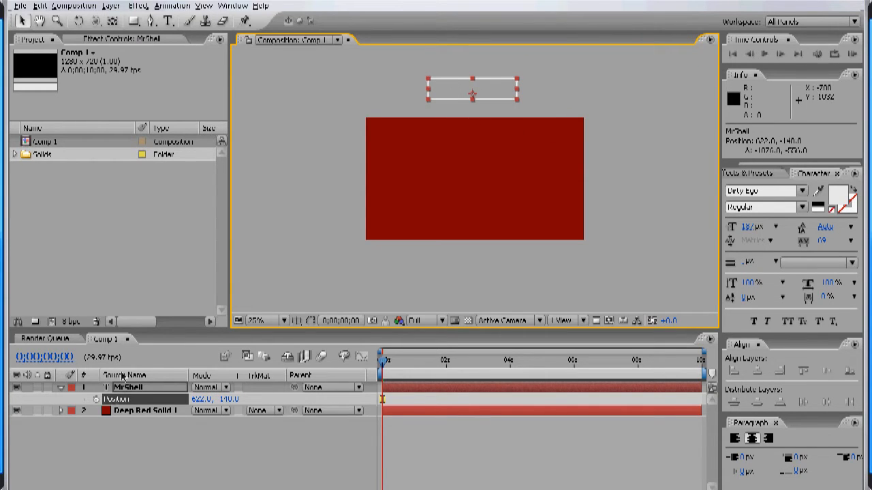
click(97, 399)
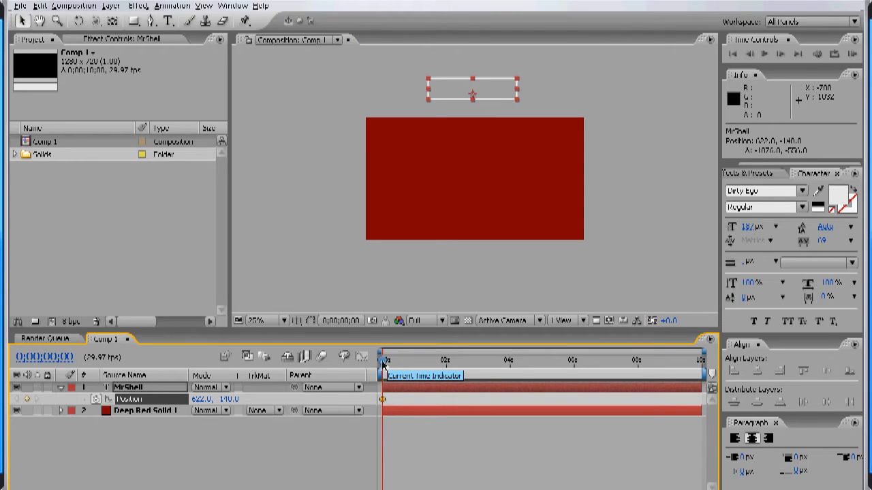
At 2 seconds, bring the MrShell text to the frame's centre with Position 627, 353 as a second keyframe
drag(382, 364, 447, 365)
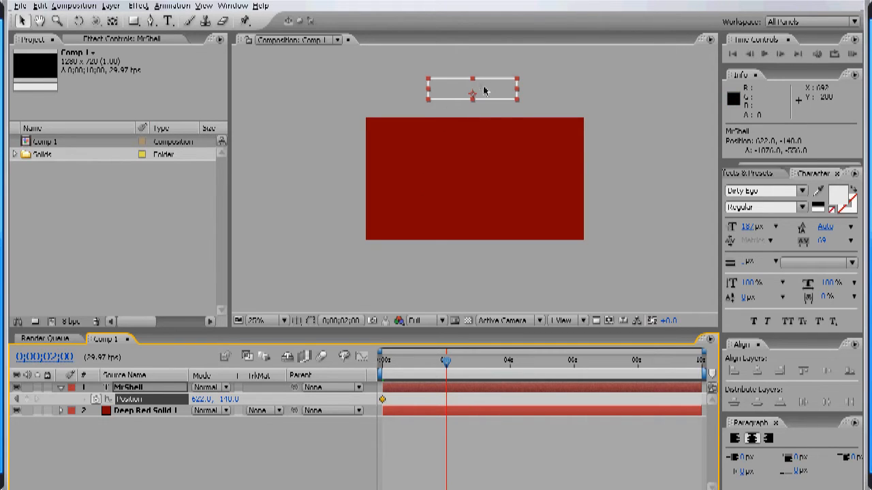
drag(485, 91, 486, 176)
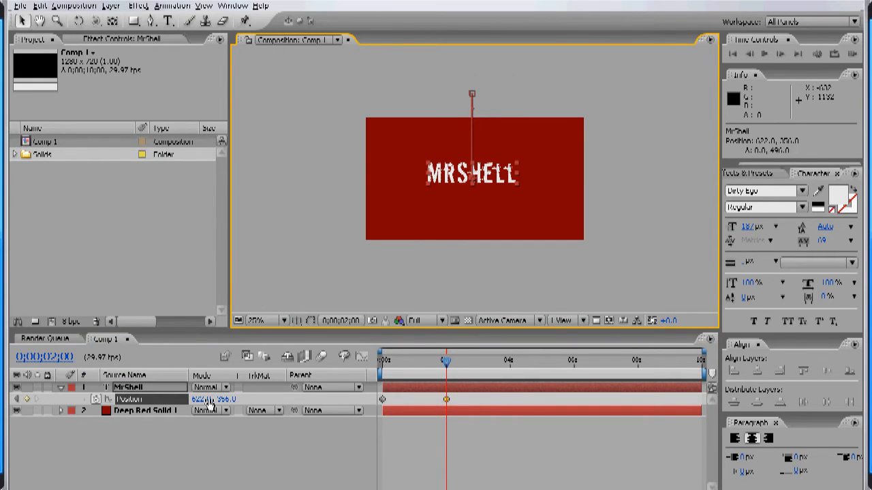
drag(189, 399, 259, 399)
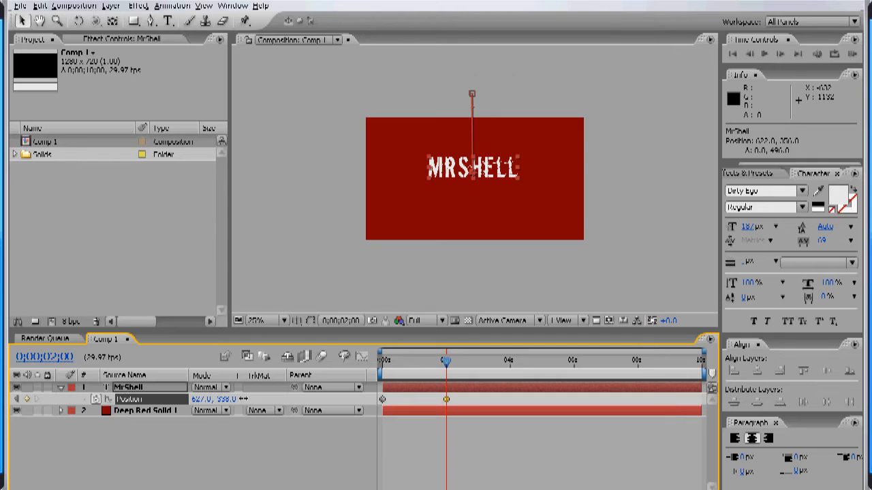
drag(244, 399, 255, 399)
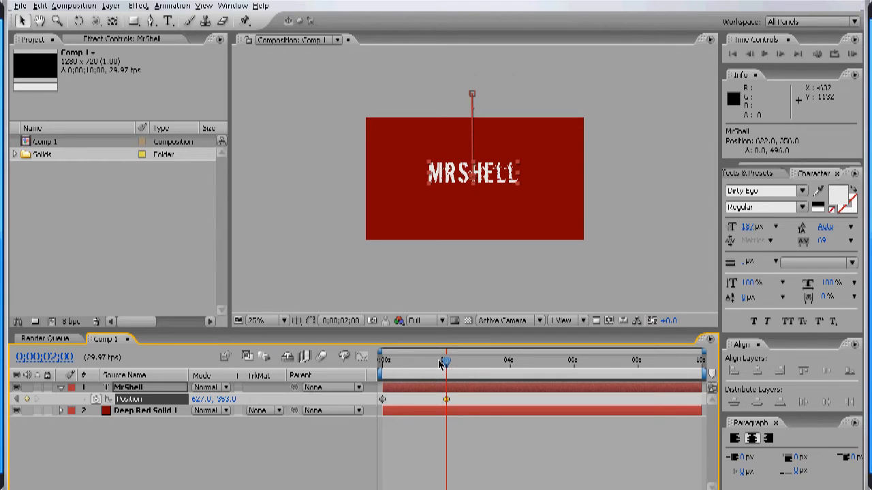
Play the animation from the start to preview the text dropping into the frame
drag(440, 364, 382, 364)
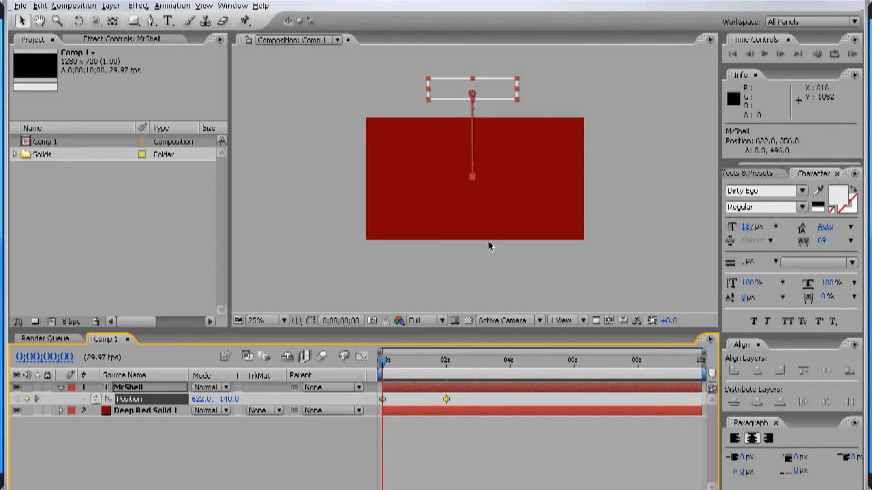
key(period)
key(space)
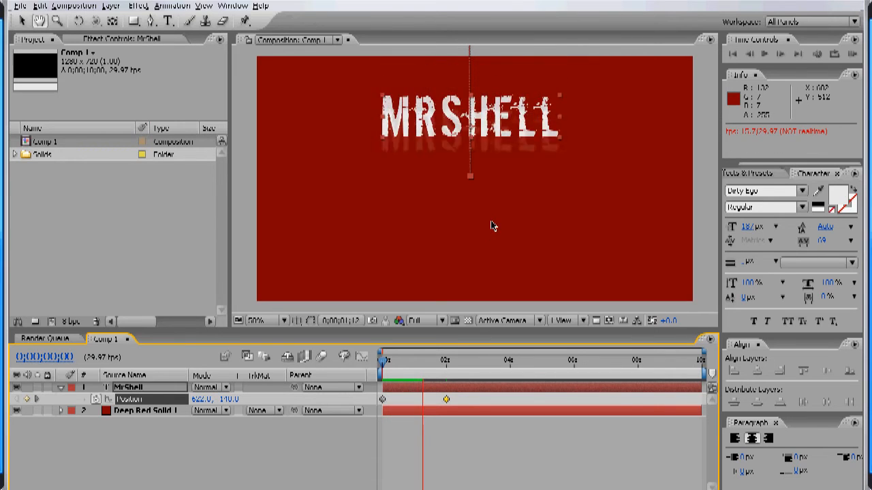
key(space)
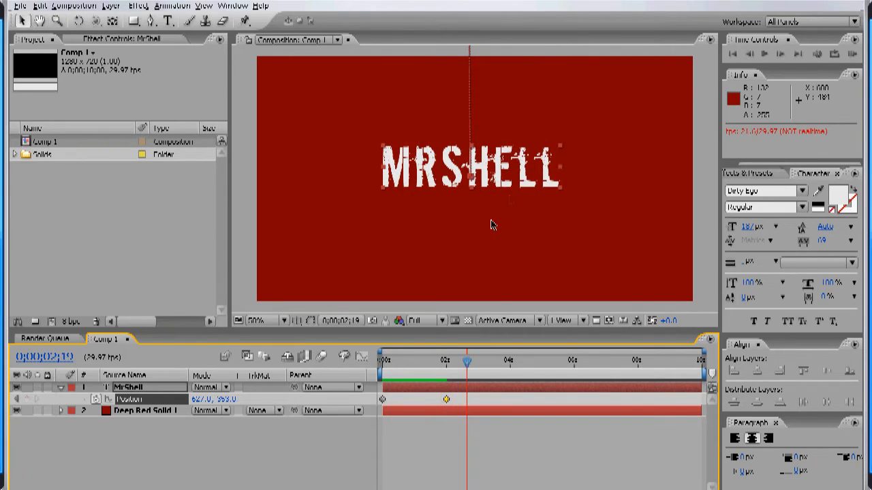
key(comma)
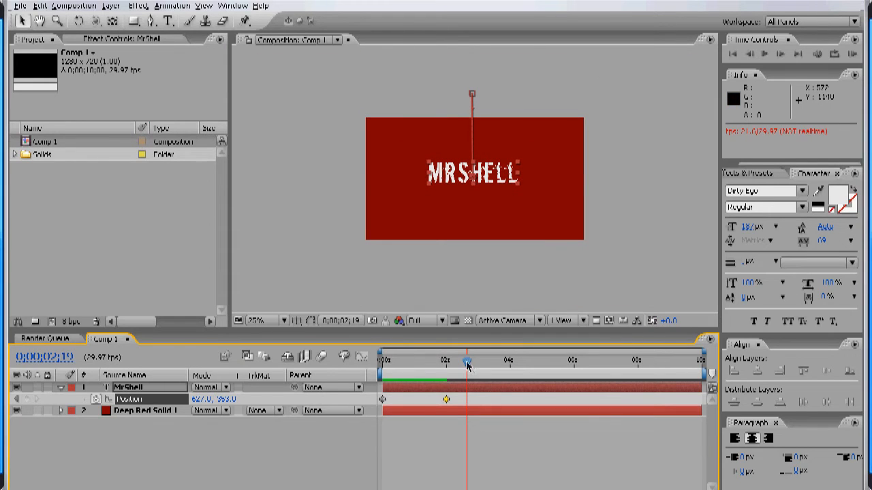
Try turning off the MrShell layer's Position animation, and undo it to restore the keyframes
drag(468, 361, 452, 363)
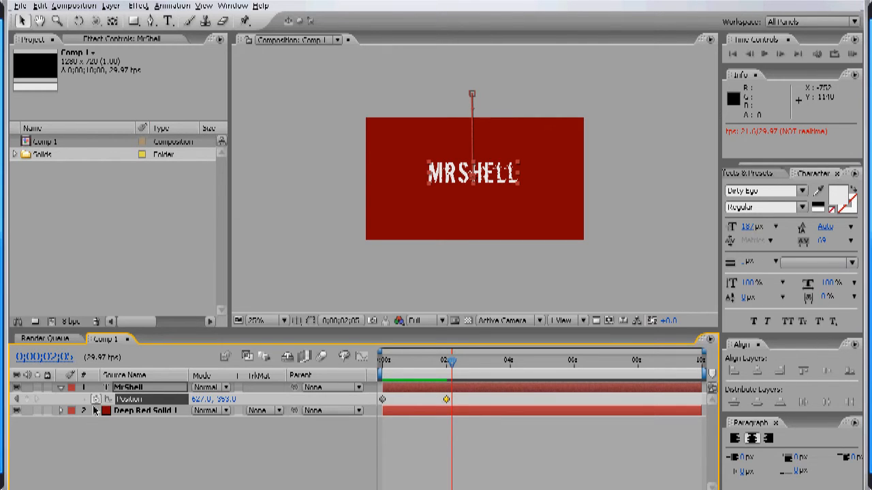
drag(468, 397, 375, 407)
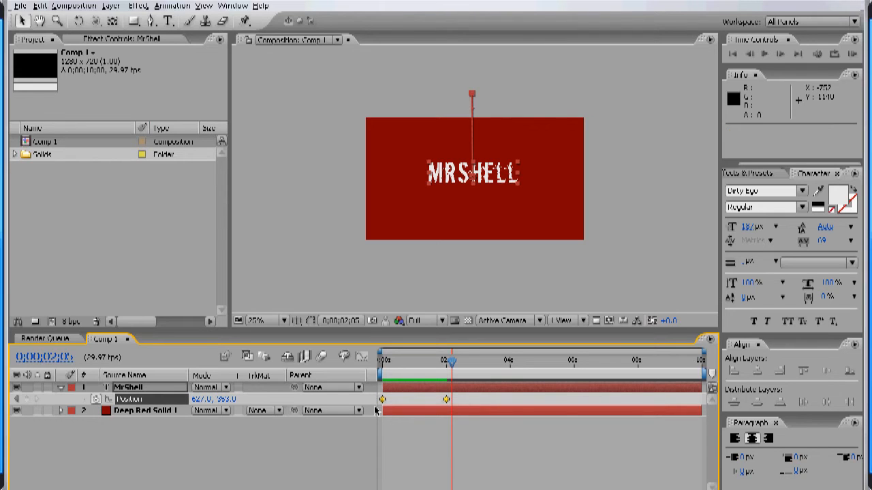
click(194, 464)
click(95, 401)
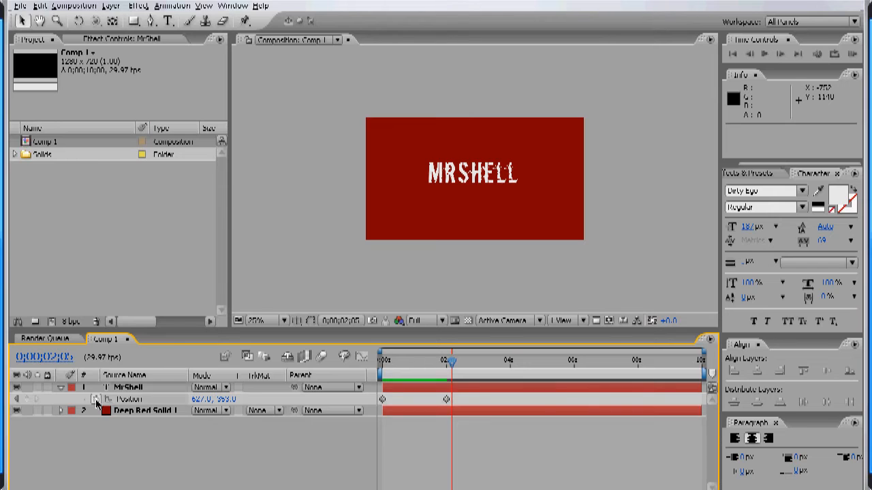
click(467, 363)
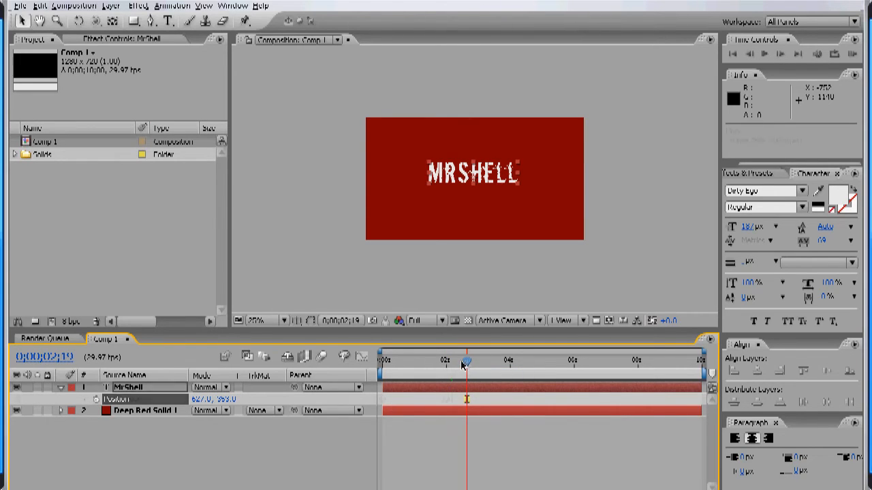
key(ctrl+z)
Add a Position keyframe to the MrShell layer at 0;00;02;03, three frames after the 2-second keyframe
drag(453, 366, 450, 368)
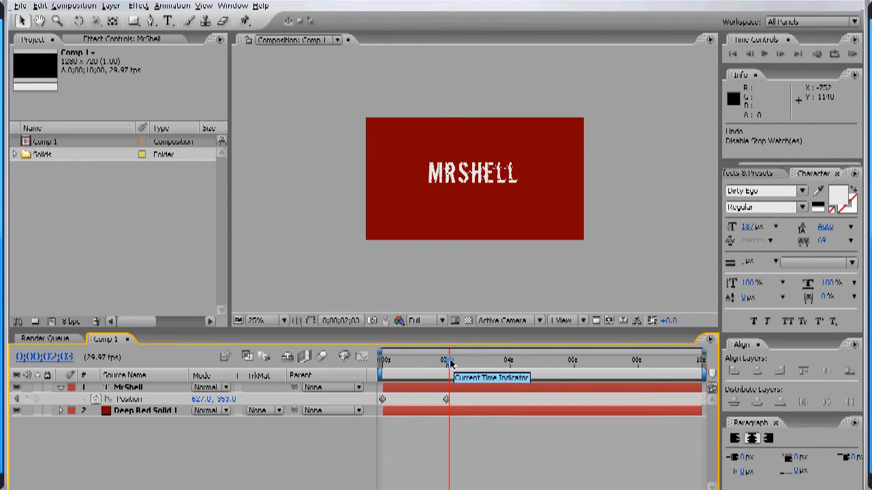
drag(450, 365, 447, 365)
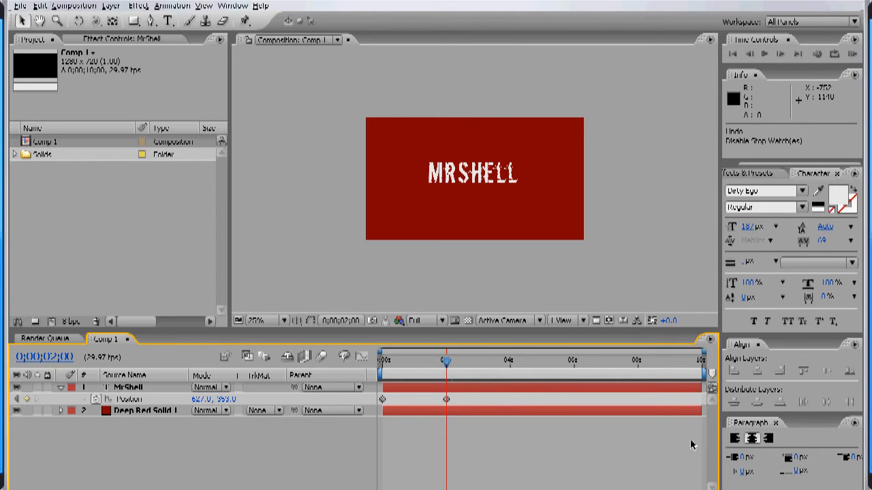
key(Page_Down)
key(Page_Down)
key(Page_Down)
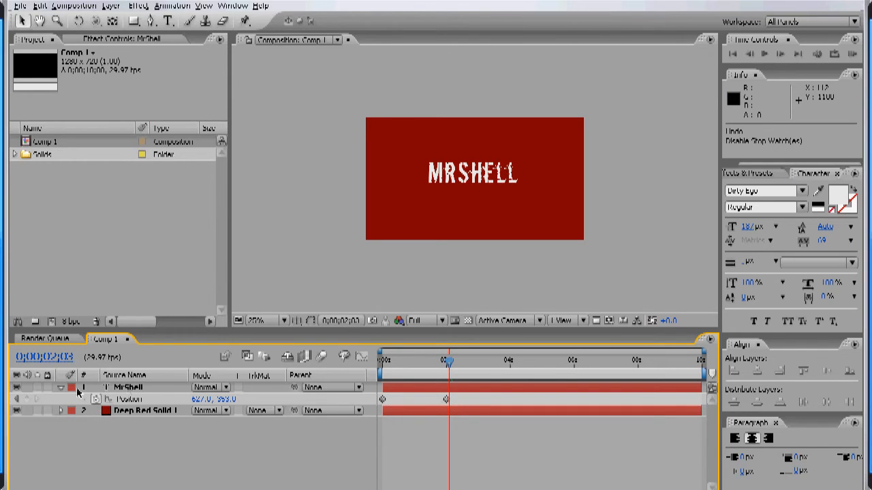
click(27, 400)
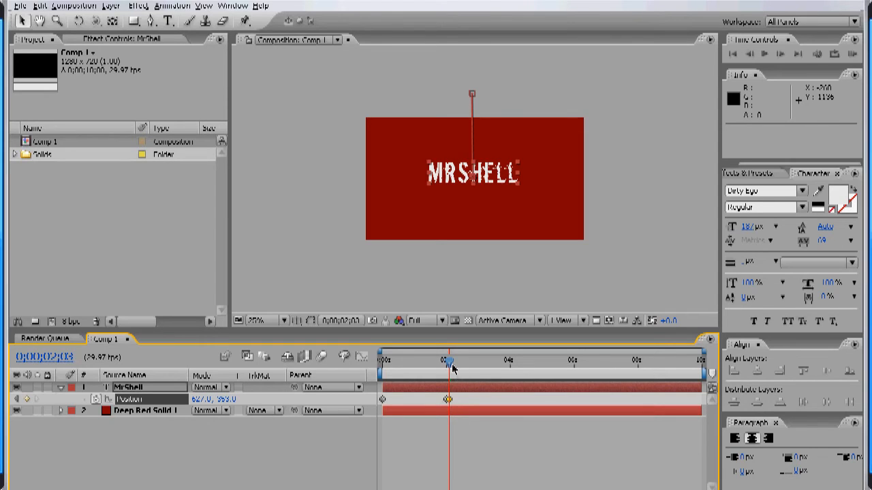
At 0;00;02;24, move the MrShell text outside the frame's right edge with Position 1568, 353 as a new keyframe
drag(450, 365, 475, 368)
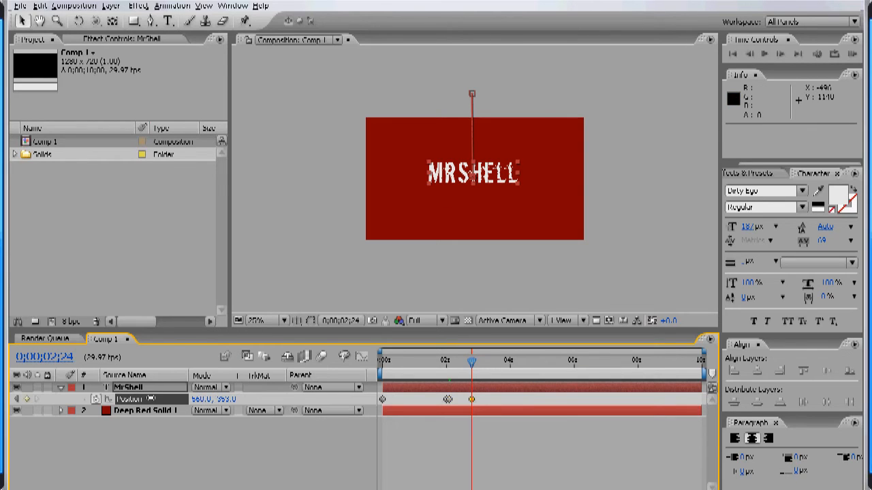
drag(203, 402, 591, 408)
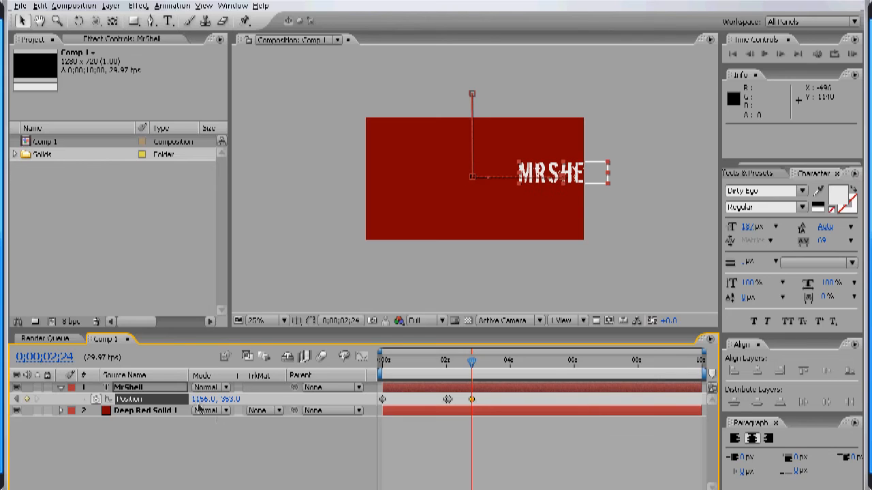
drag(196, 400, 252, 400)
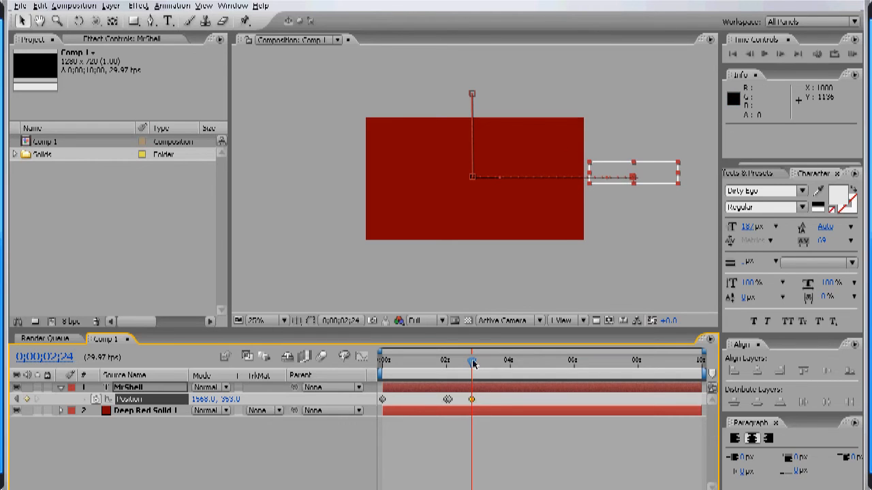
Play the animation from the start to preview the text dropping in, pausing and sliding out of the frame
drag(472, 361, 382, 361)
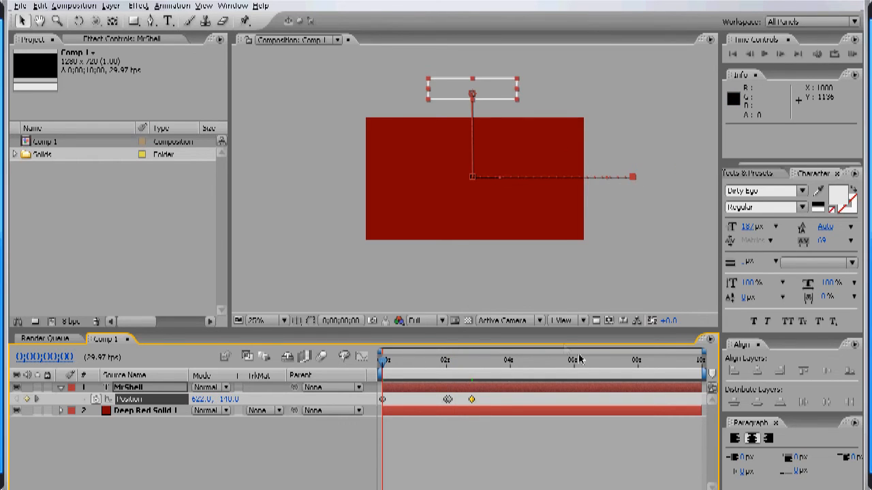
key(space)
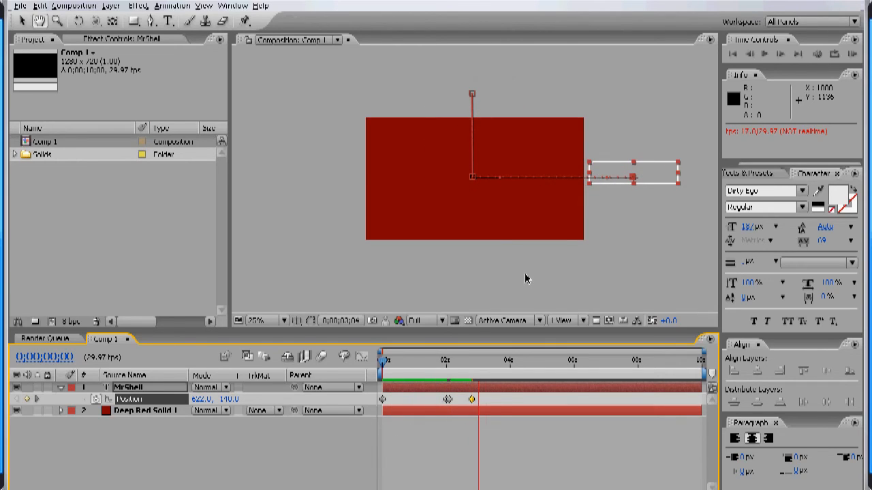
key(space)
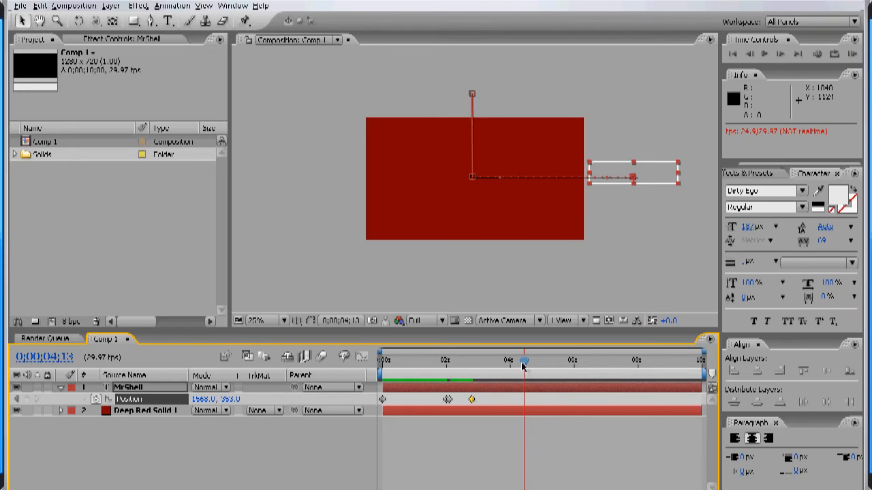
Return to the start of the timeline and delete all Position keyframes of the MrShell layer
key(Home)
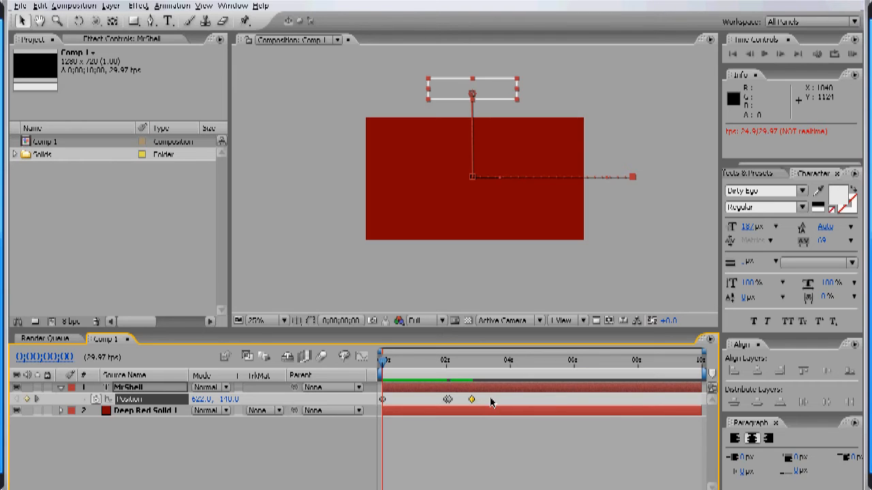
drag(489, 402, 350, 385)
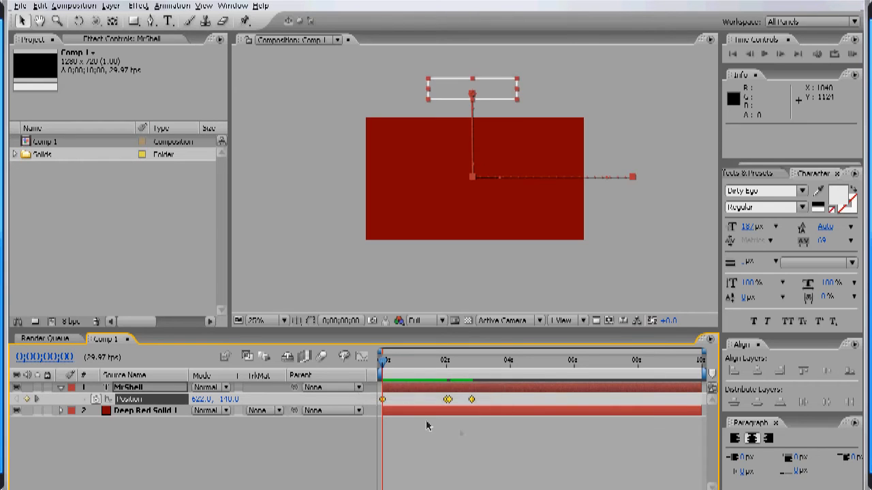
key(Delete)
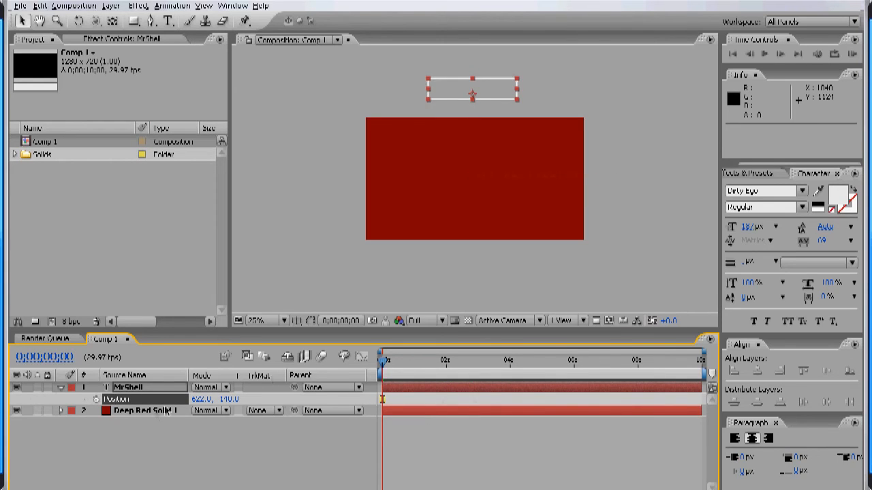
Show the MrShell layer's Opacity property instead of Position, and move the text down to the centre of the red frame
key(p)
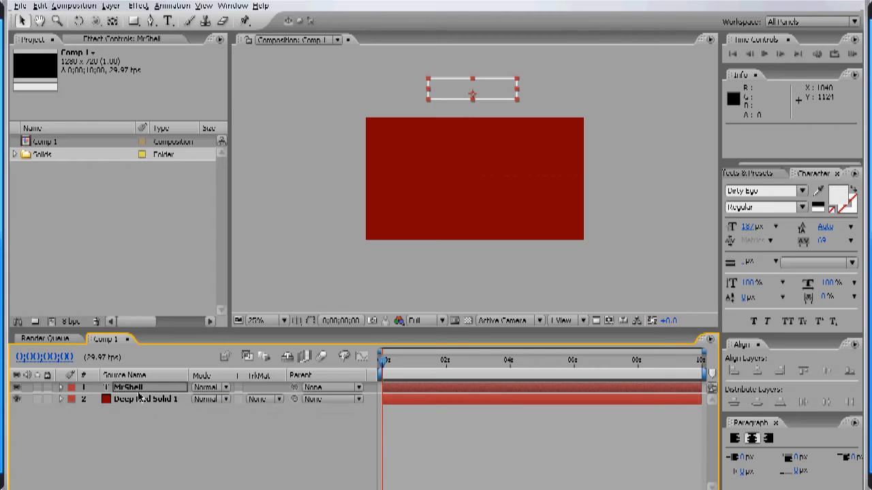
key(t)
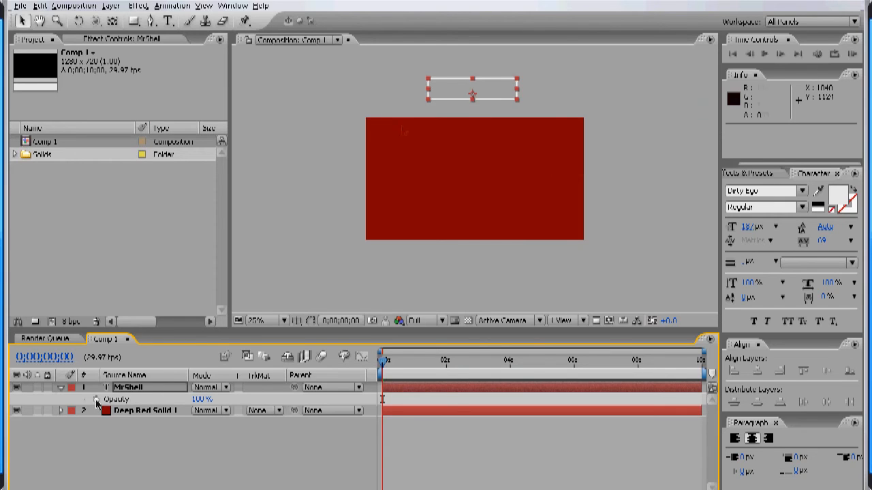
drag(489, 92, 486, 180)
scroll(492, 172, up, 2)
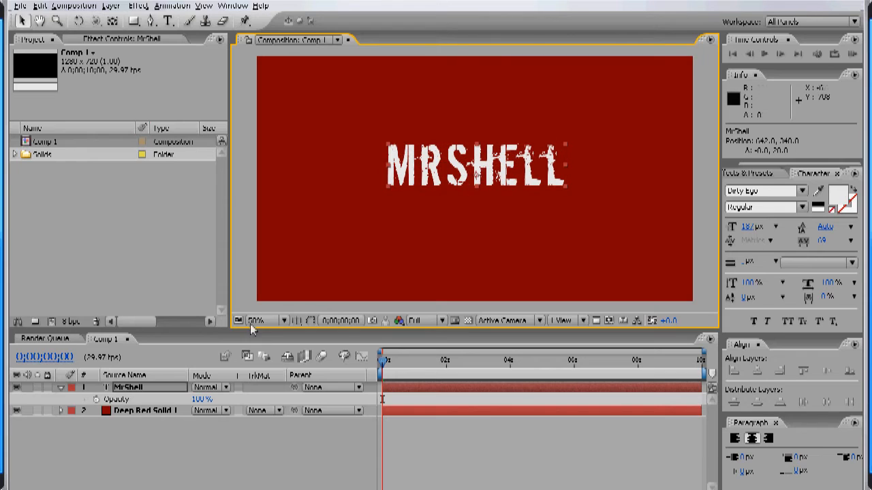
Fade out the MrShell text with an Opacity keyframe of 100% at the start and 0% at 0;00;00;29
click(96, 401)
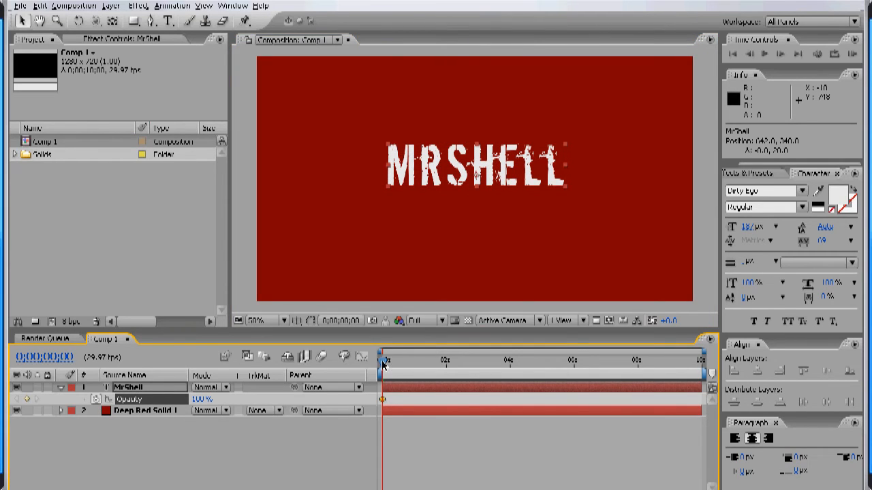
drag(382, 363, 414, 365)
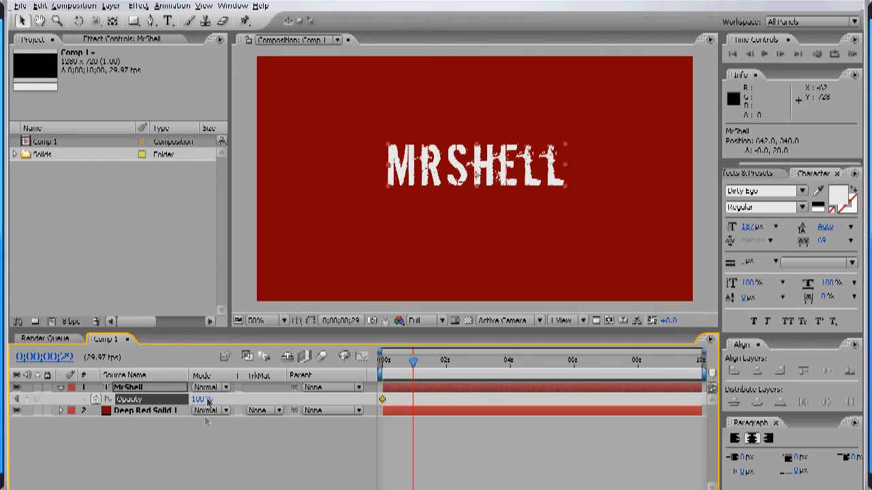
drag(202, 402, 434, 365)
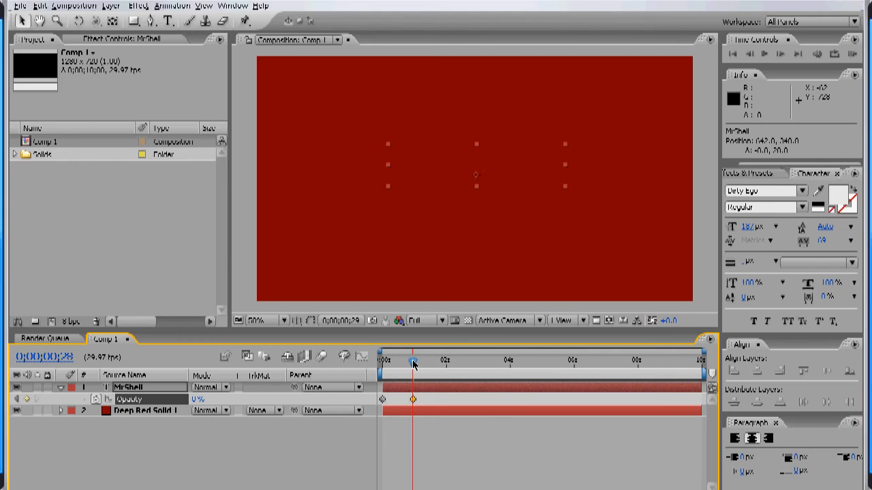
Scrub through the first second and play from the start to preview the text fading out
drag(414, 361, 363, 363)
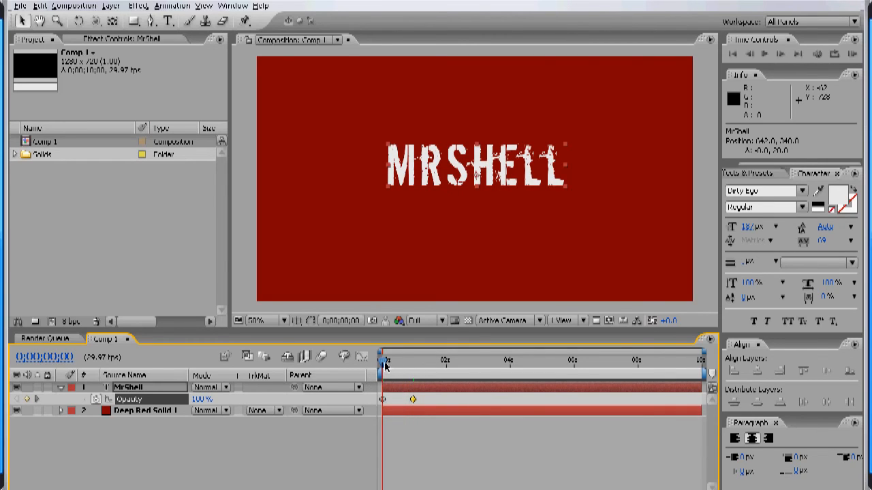
drag(385, 367, 413, 365)
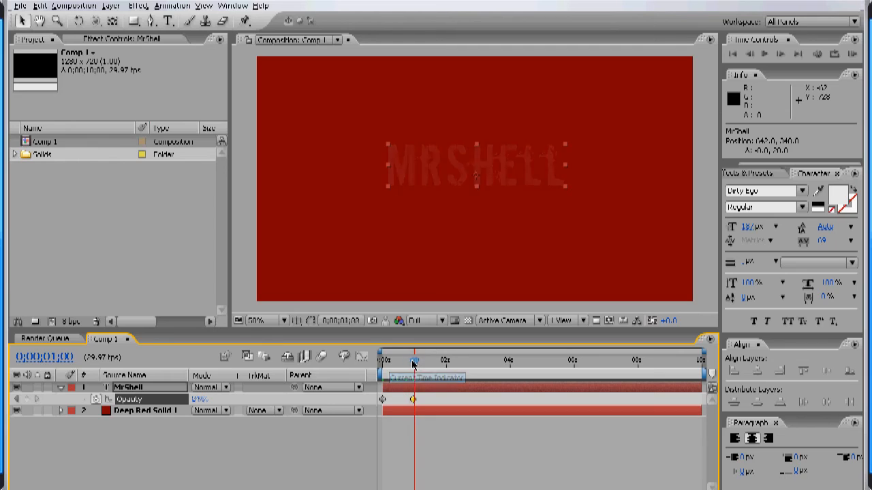
key(Home)
key(space)
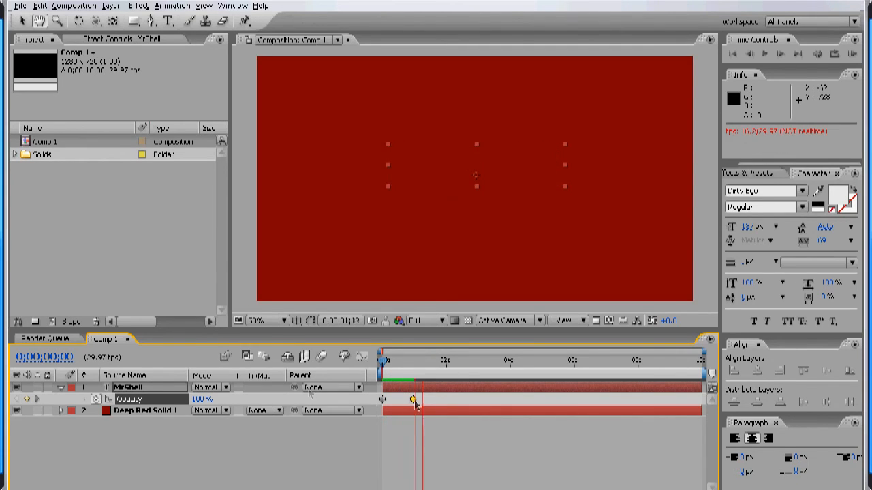
Hold the MrShell layer's Opacity at 0% with a keyframe at 0;00;01;03, and bring it back to 100% at 0;00;01;10
drag(380, 367, 414, 368)
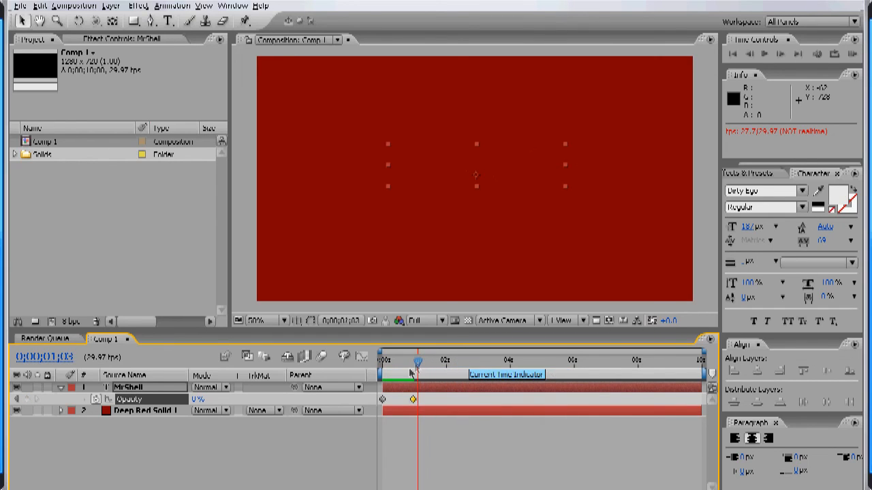
click(26, 400)
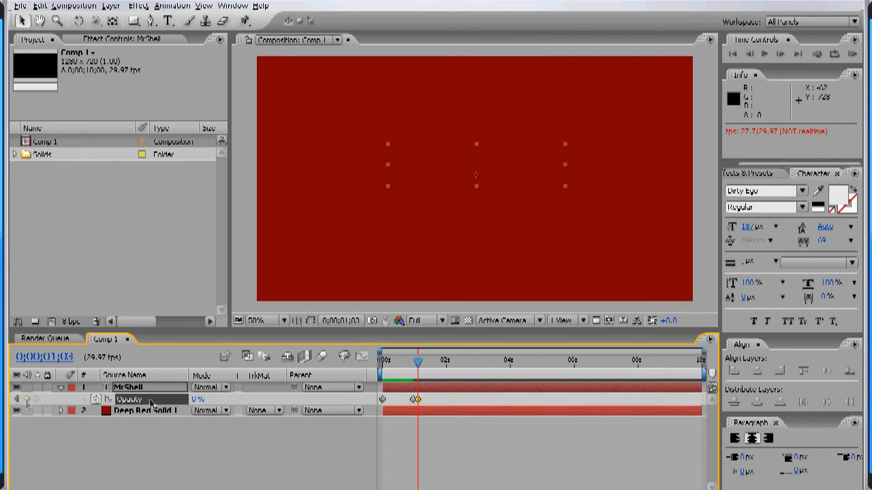
drag(421, 366, 426, 366)
drag(198, 399, 411, 398)
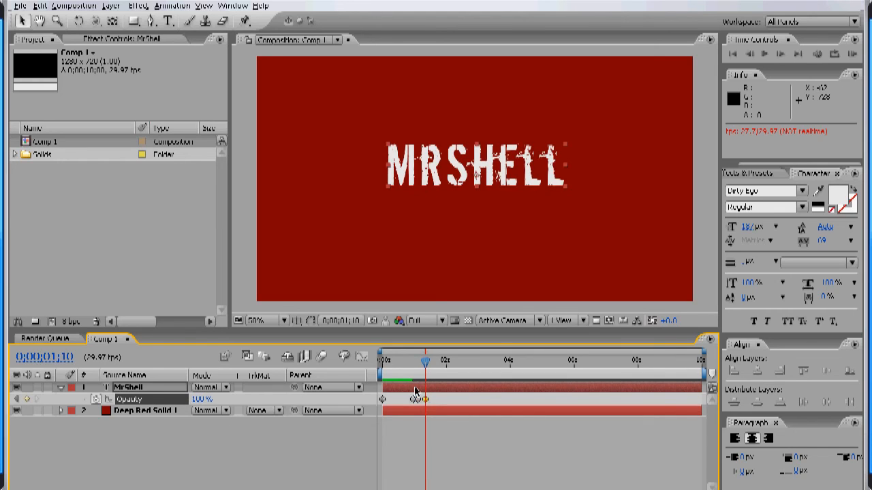
Play the composition from the start to preview the text fading out and back in
drag(427, 366, 192, 366)
key(space)
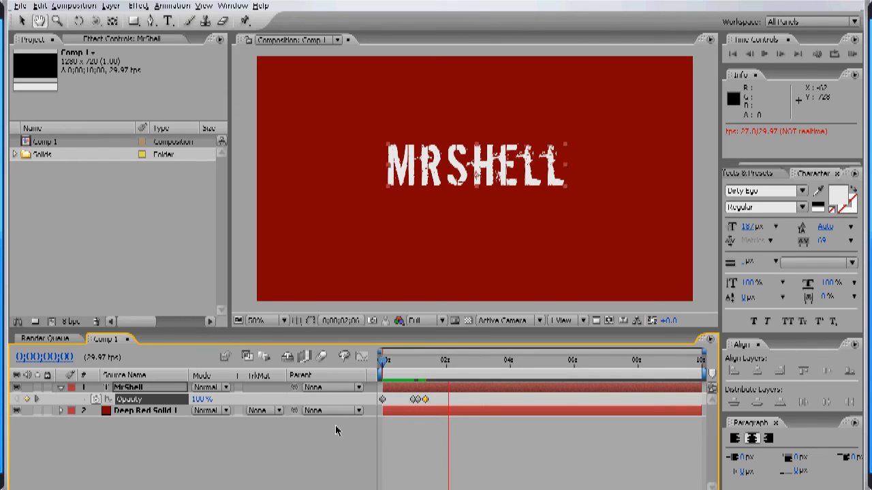
key(space)
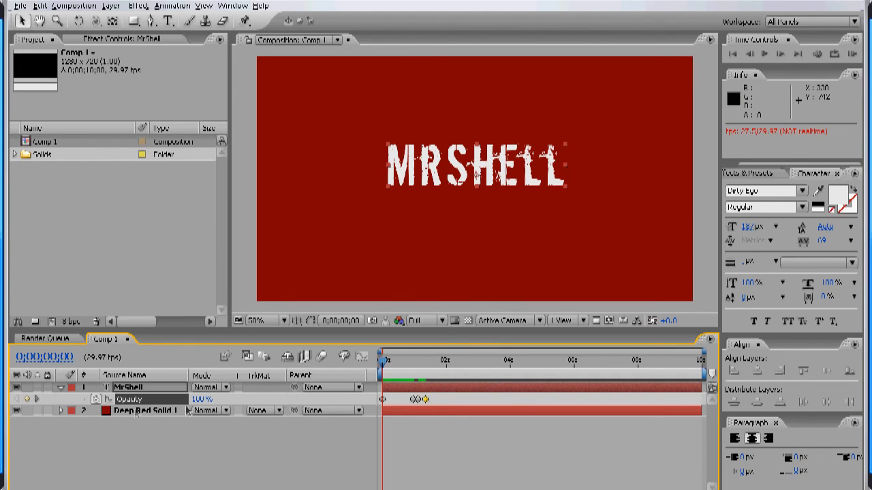
Delete all Opacity keyframes of the MrShell layer
drag(460, 404, 368, 398)
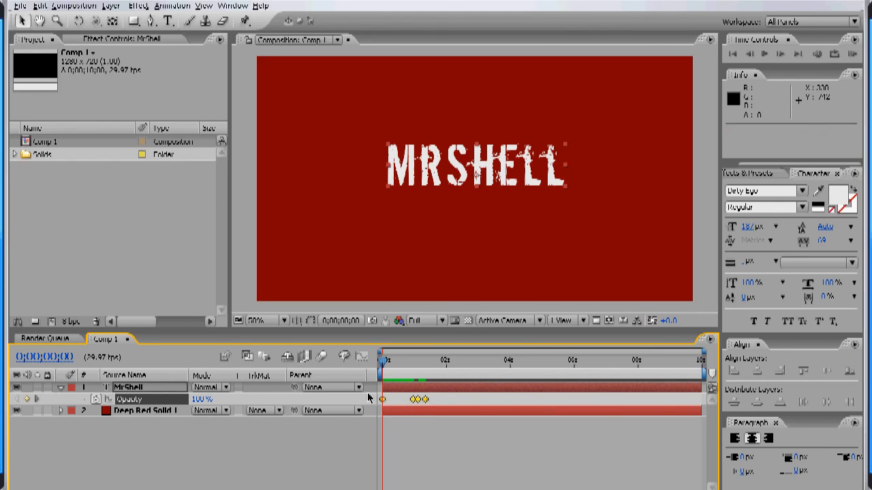
key(Delete)
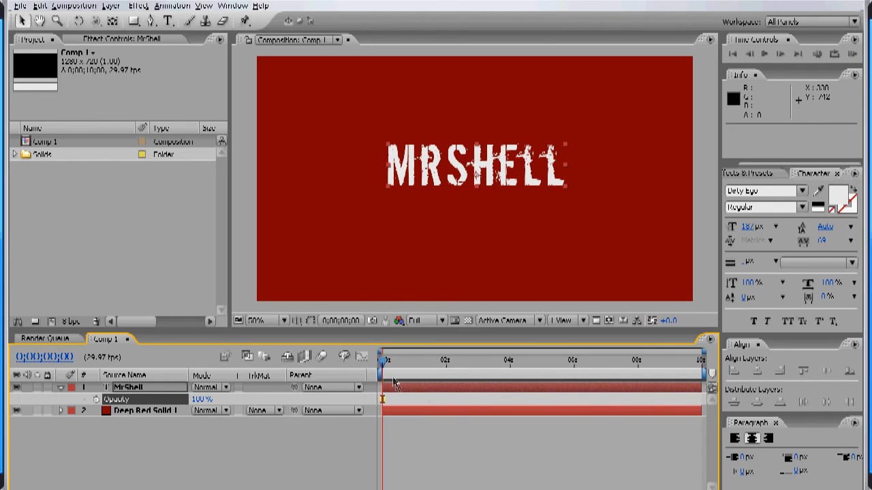